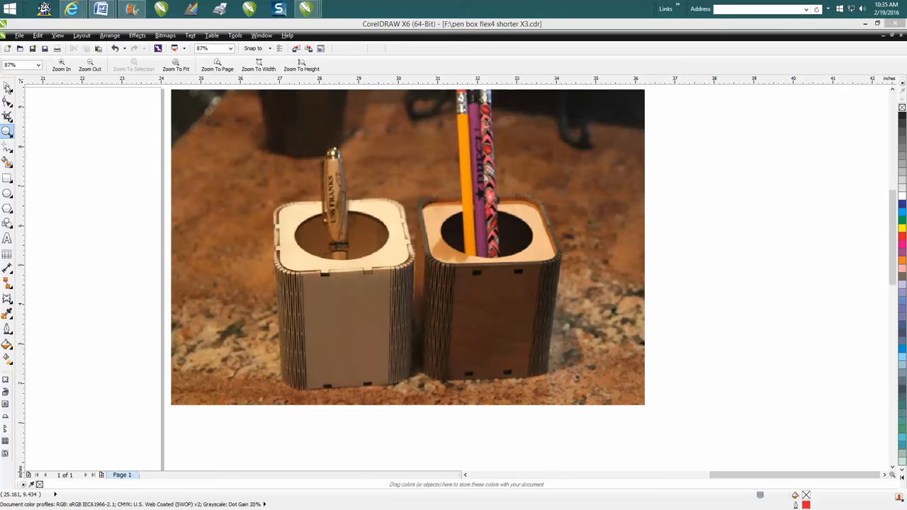
Move the small rectangle above the flex panel down so it fills the first notch of the top edge.
{"action": "left_click", "coordinate": [6, 87]}
{"action": "left_click", "coordinate": [6, 131]}
{"action": "scroll", "coordinate": [188, 158], "scroll_direction": "down", "scroll_amount": 5}
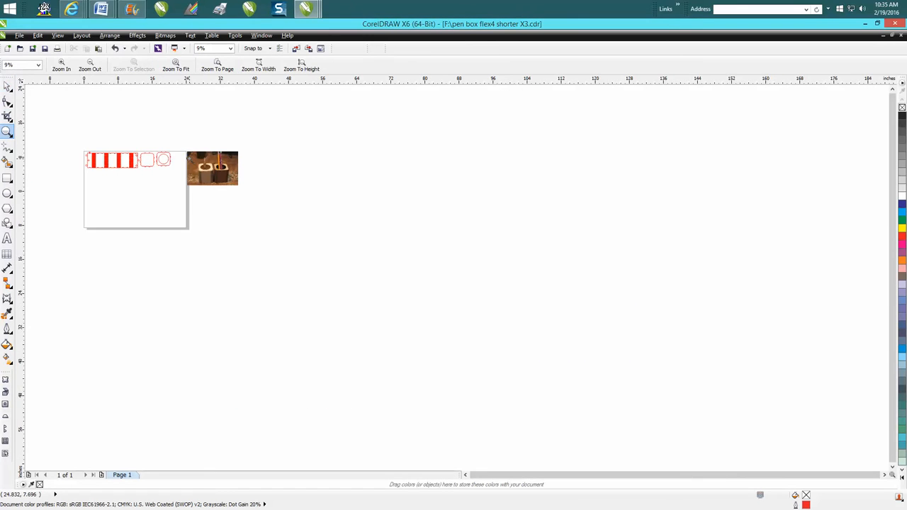
{"action": "left_click_drag", "start_coordinate": [83, 148], "coordinate": [178, 172]}
{"action": "left_click", "coordinate": [7, 87]}
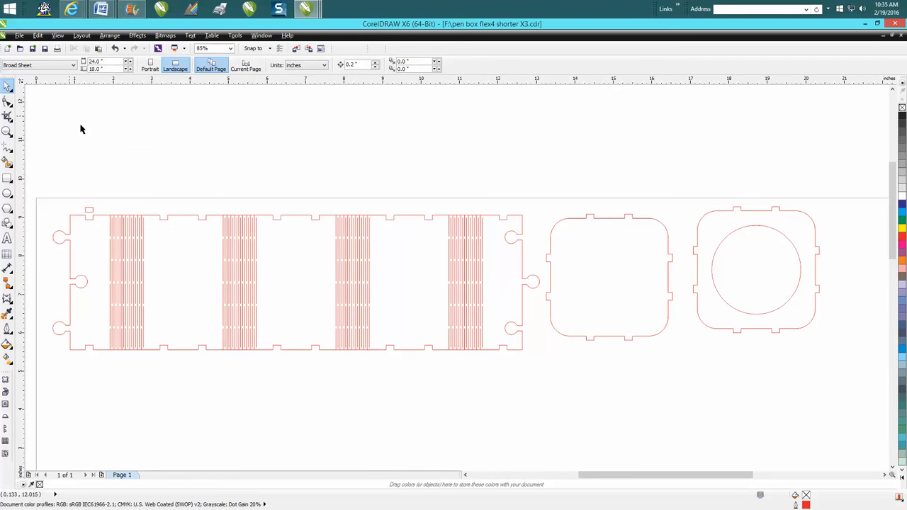
{"action": "left_click", "coordinate": [7, 132]}
{"action": "left_click_drag", "start_coordinate": [74, 199], "coordinate": [125, 235]}
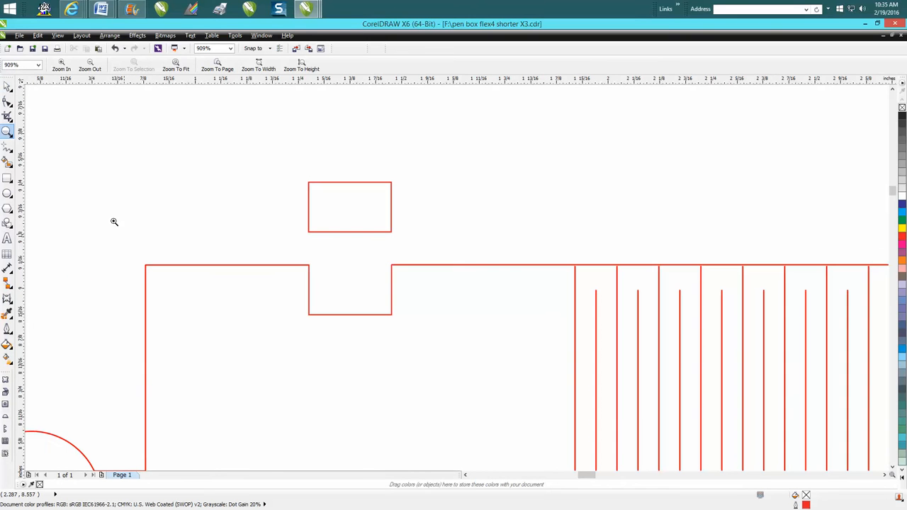
{"action": "left_click", "coordinate": [7, 87]}
{"action": "left_click", "coordinate": [326, 182]}
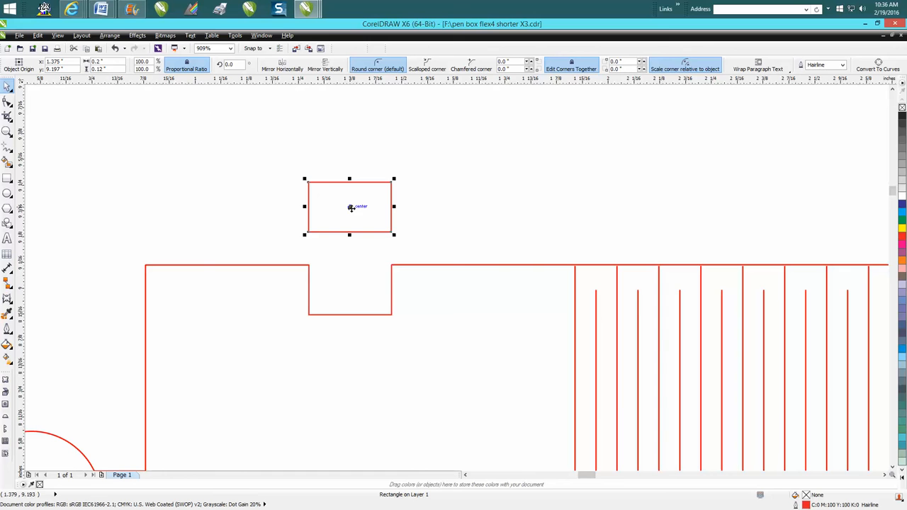
{"action": "left_click_drag", "start_coordinate": [351, 208], "coordinate": [352, 291]}
{"action": "left_click", "coordinate": [7, 131]}
{"action": "left_click_drag", "start_coordinate": [293, 247], "coordinate": [454, 357]}
{"action": "scroll", "coordinate": [454, 354], "scroll_direction": "down", "scroll_amount": 3}
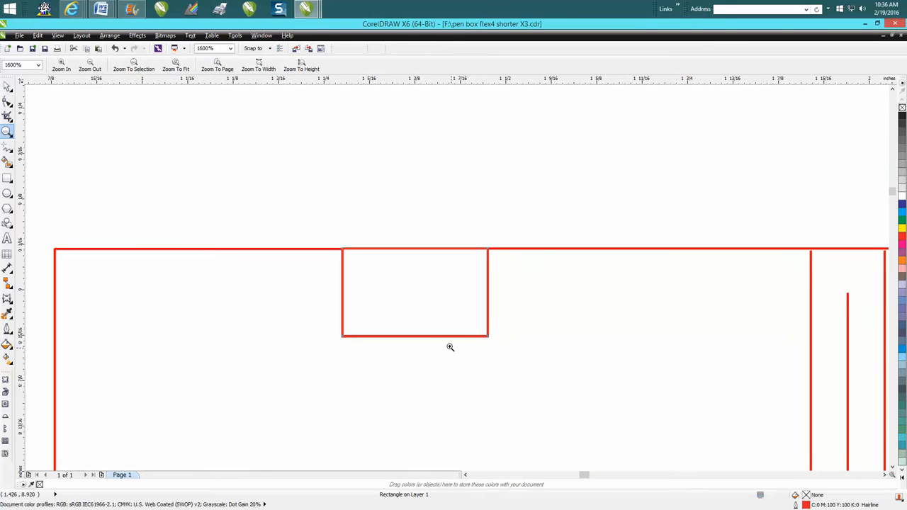
Copy the notch rectangle into the second and third notches along the panel's top edge.
{"action": "left_click", "coordinate": [7, 86]}
{"action": "scroll", "coordinate": [453, 306], "scroll_direction": "down", "scroll_amount": 1}
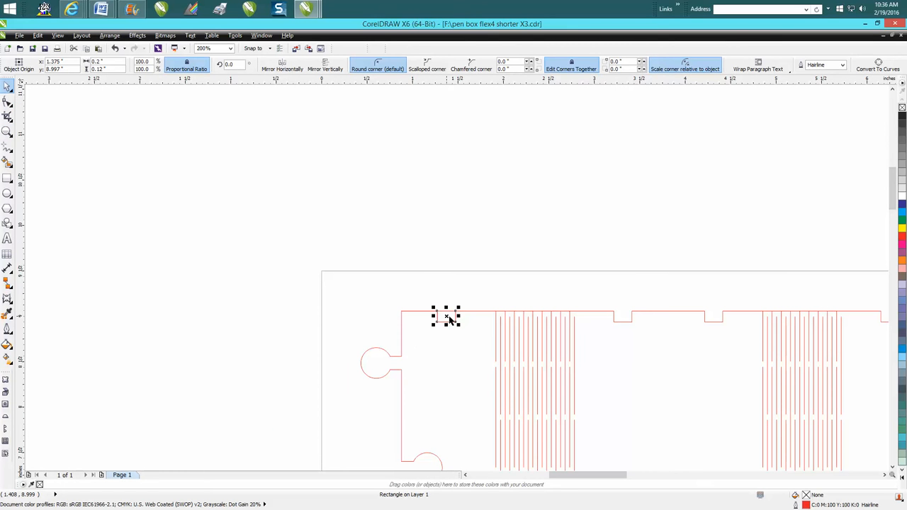
{"action": "left_click_drag", "start_coordinate": [448, 316], "coordinate": [626, 314]}
{"action": "key", "text": "ctrl+r"}
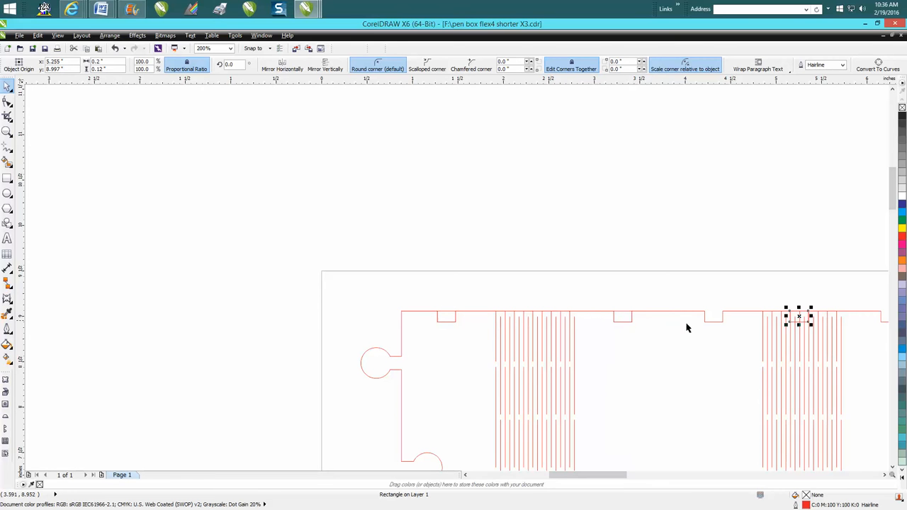
{"action": "left_click_drag", "start_coordinate": [795, 317], "coordinate": [717, 316]}
Duplicate the rectangle and place the copies in the fourth and fifth notches of the top edge.
{"action": "left_click", "coordinate": [886, 475]}
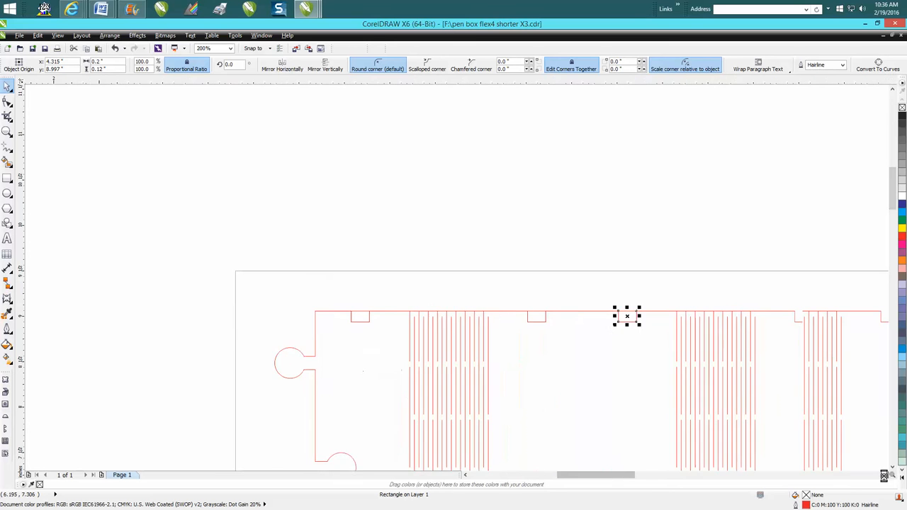
{"action": "left_click", "coordinate": [886, 475]}
{"action": "left_click", "coordinate": [885, 476]}
{"action": "key", "text": "ctrl+d"}
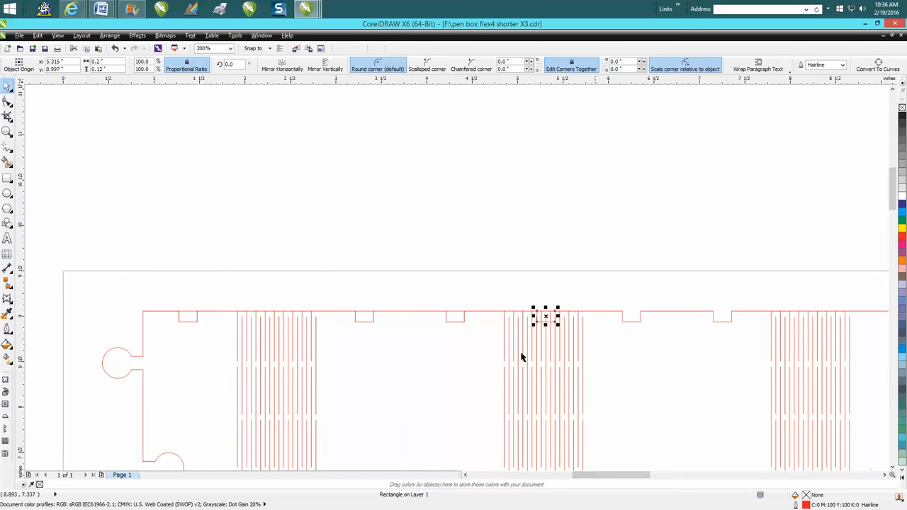
{"action": "left_click_drag", "start_coordinate": [544, 316], "coordinate": [635, 315]}
{"action": "key", "text": "ctrl+d"}
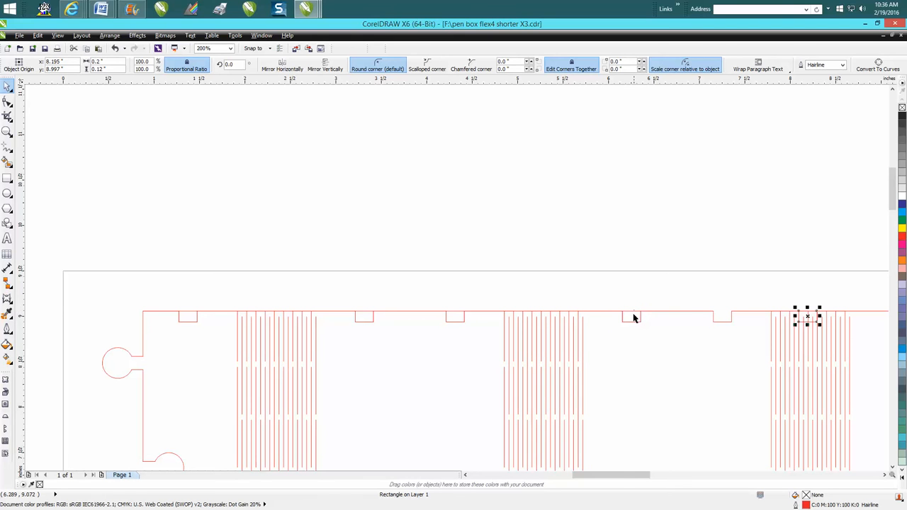
{"action": "left_click_drag", "start_coordinate": [808, 316], "coordinate": [721, 317]}
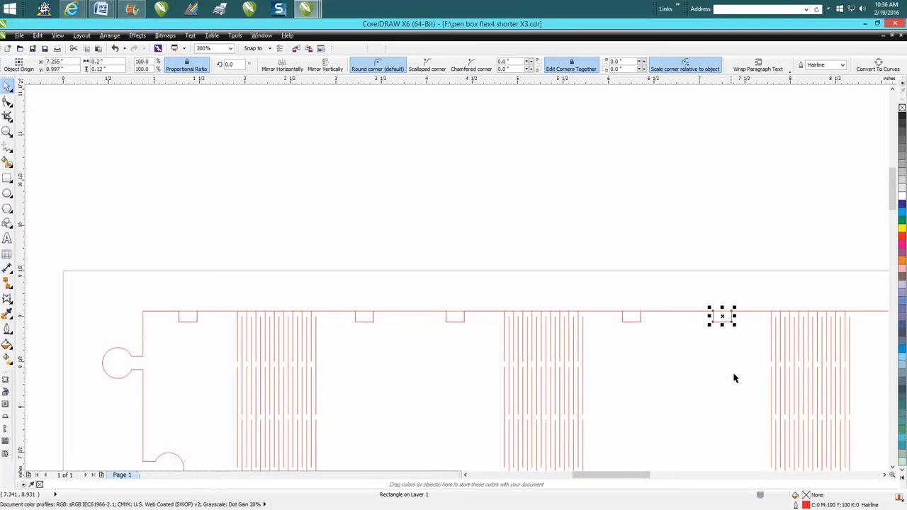
Place further copies of the rectangle in the sixth and seventh notches of the panel's top edge.
{"action": "left_click", "coordinate": [885, 475]}
{"action": "left_click", "coordinate": [885, 475]}
{"action": "key", "text": "ctrl+d"}
{"action": "left_click_drag", "start_coordinate": [633, 317], "coordinate": [729, 317]}
{"action": "key", "text": "ctrl+d"}
{"action": "left_click", "coordinate": [733, 323]}
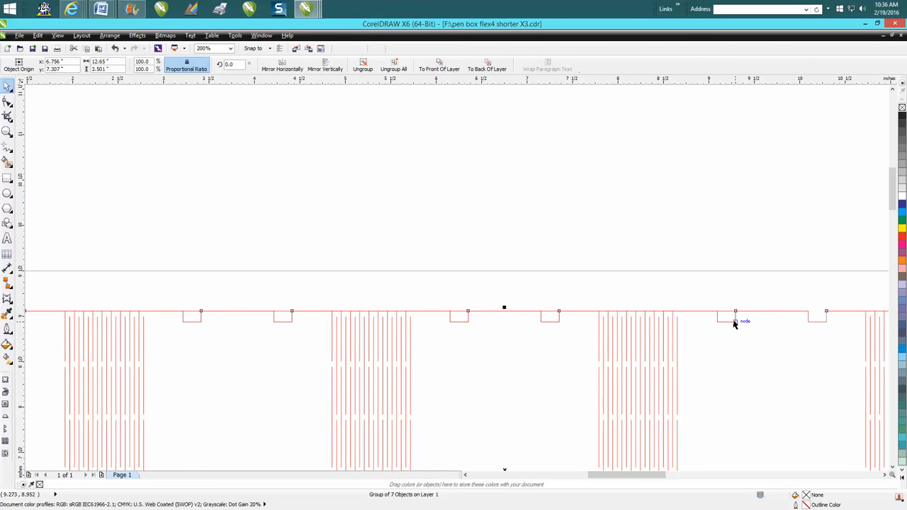
{"action": "left_click", "coordinate": [732, 324], "text": "ctrl"}
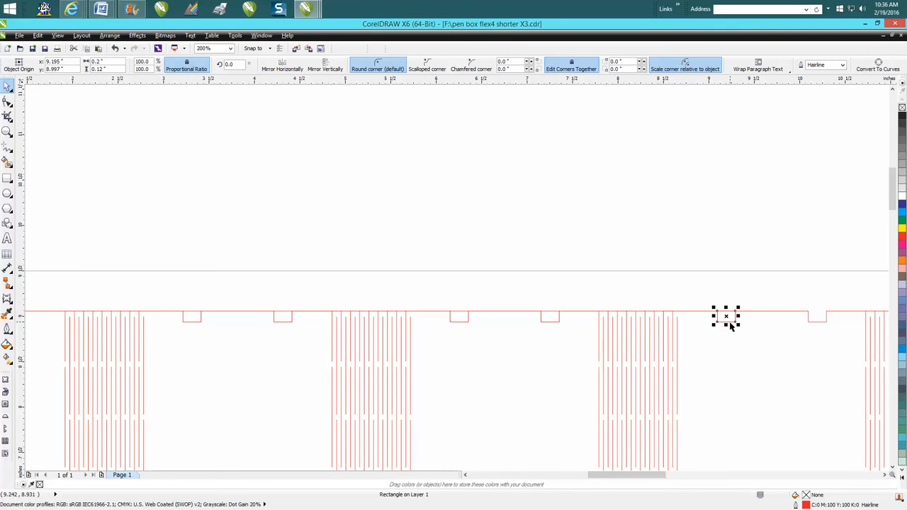
{"action": "left_click_drag", "start_coordinate": [728, 319], "coordinate": [816, 319]}
{"action": "key", "text": "ctrl+z"}
Undo the accidental shift of the sixth rectangle and move the spare copy into the last top-edge notch.
{"action": "left_click_drag", "start_coordinate": [727, 323], "coordinate": [738, 342]}
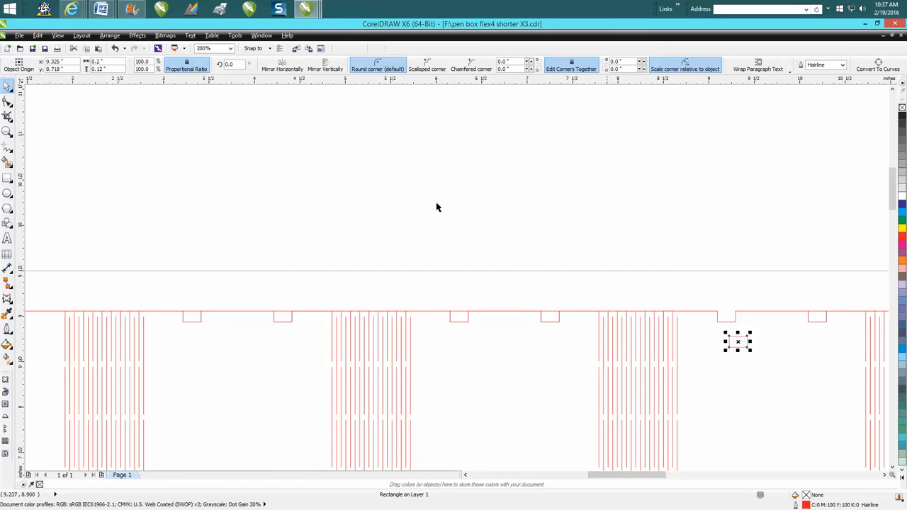
{"action": "left_click", "coordinate": [115, 48]}
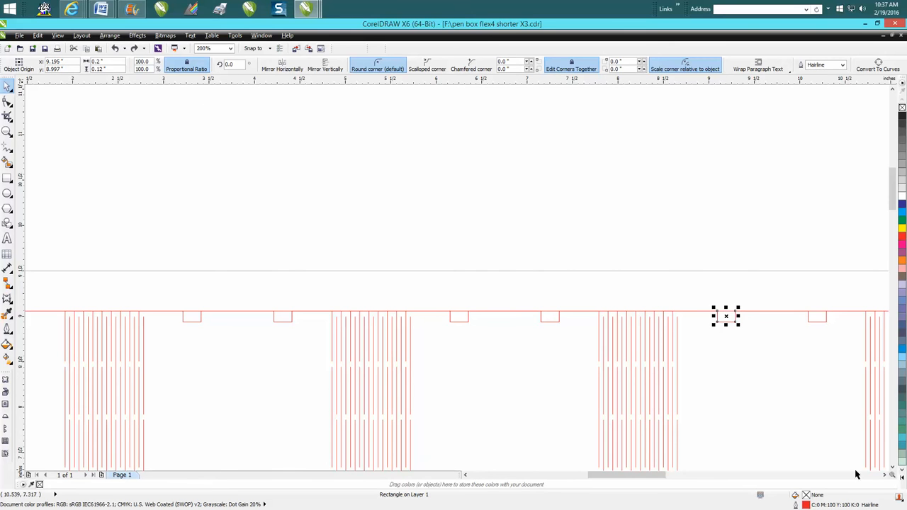
{"action": "left_click", "coordinate": [884, 475]}
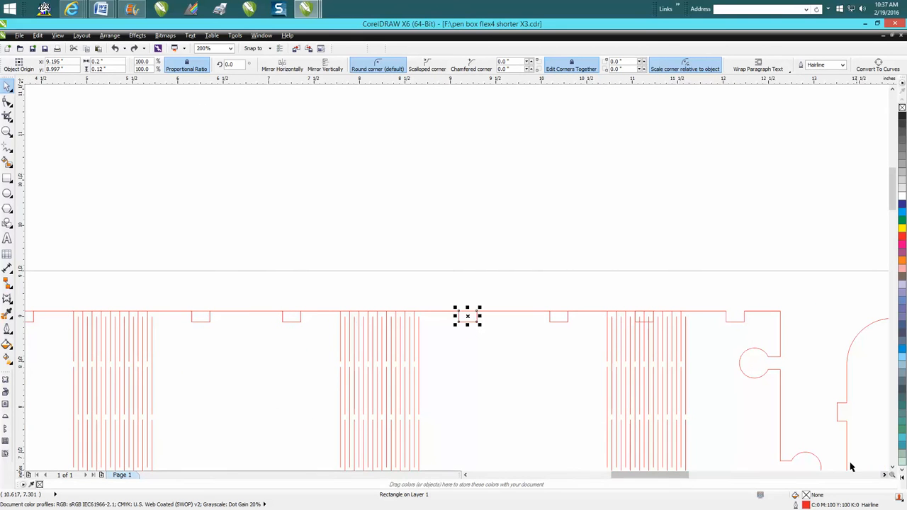
{"action": "left_click", "coordinate": [638, 322]}
{"action": "left_click_drag", "start_coordinate": [641, 321], "coordinate": [735, 320]}
Select the eight notch rectangles along the panel's top edge and group them.
{"action": "scroll", "coordinate": [441, 409], "scroll_direction": "down", "scroll_amount": 2}
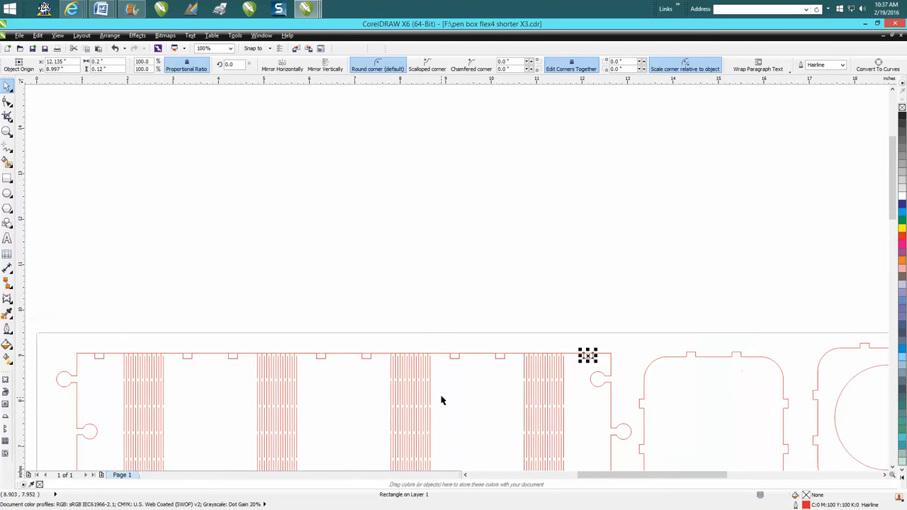
{"action": "left_click", "coordinate": [432, 387]}
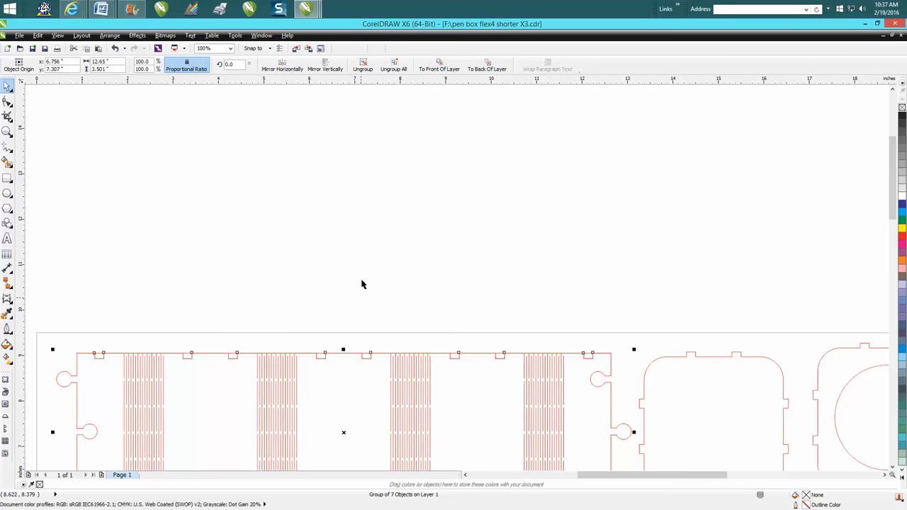
{"action": "scroll", "coordinate": [364, 274], "scroll_direction": "down", "scroll_amount": 2}
{"action": "left_click_drag", "start_coordinate": [206, 305], "coordinate": [483, 324]}
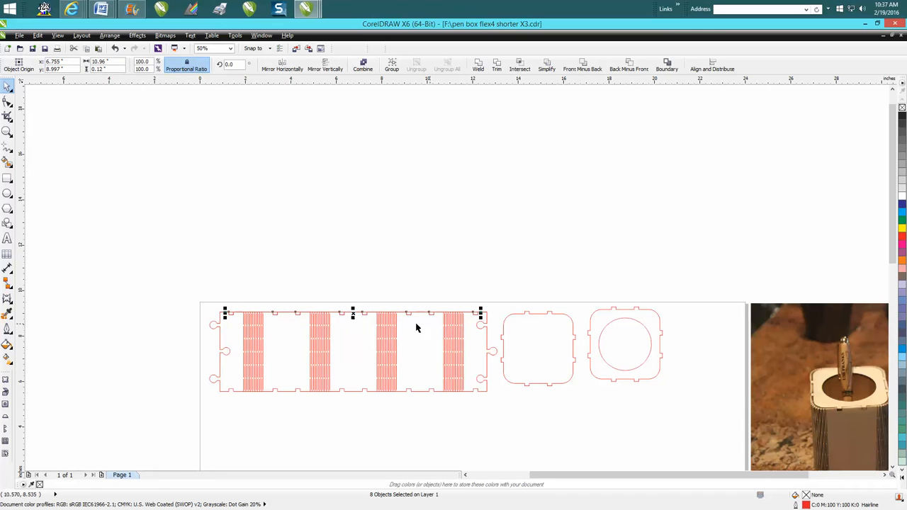
{"action": "left_click", "coordinate": [119, 37]}
{"action": "left_click", "coordinate": [130, 129]}
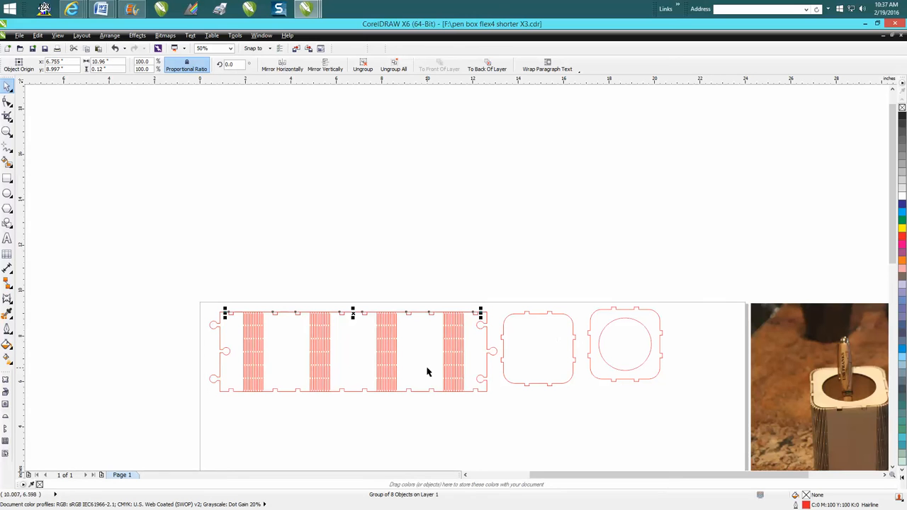
Move the group of notch rectangles straight up 0.6 inches, clear of the panel.
{"action": "key", "text": "shift+Up"}
{"action": "key", "text": "shift+Up"}
{"action": "key", "text": "shift+Up"}
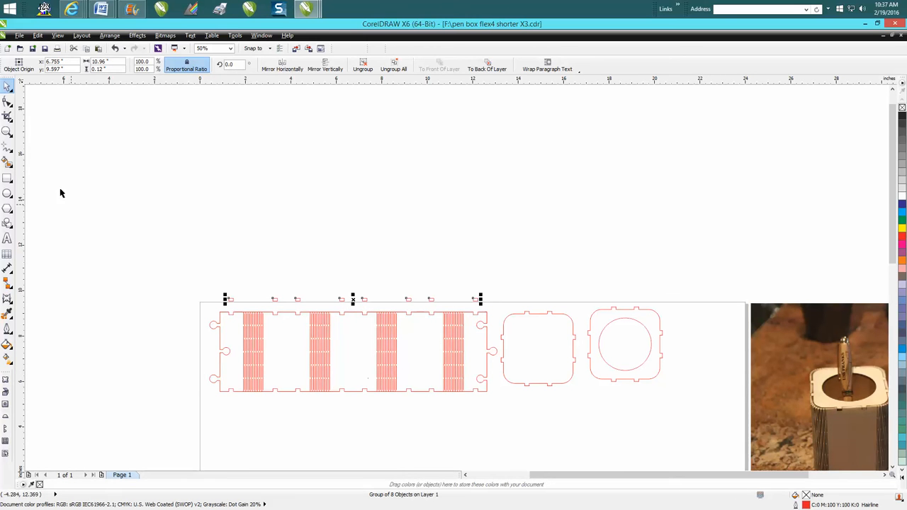
Completely ungroup the flex panel into its individual curves.
{"action": "left_click", "coordinate": [7, 132]}
{"action": "left_click_drag", "start_coordinate": [218, 299], "coordinate": [511, 347]}
{"action": "left_click", "coordinate": [7, 87]}
{"action": "left_click", "coordinate": [8, 103]}
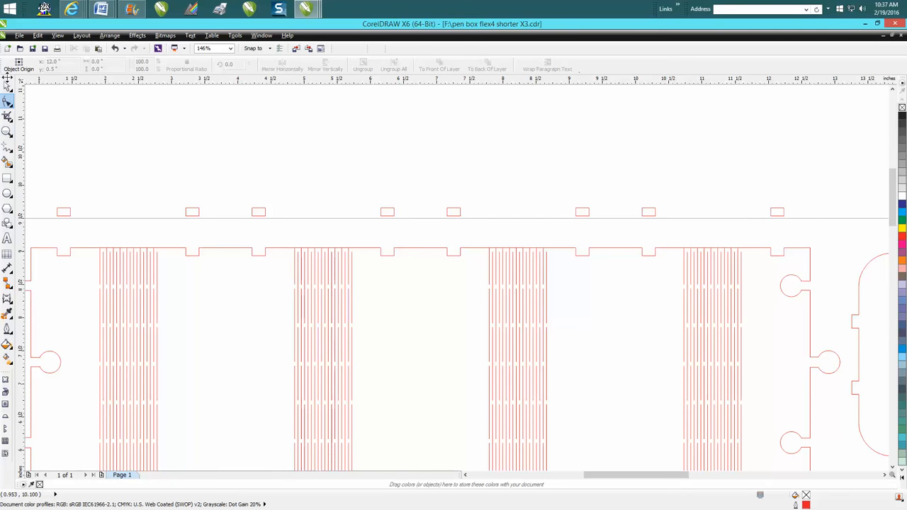
{"action": "left_click", "coordinate": [7, 87]}
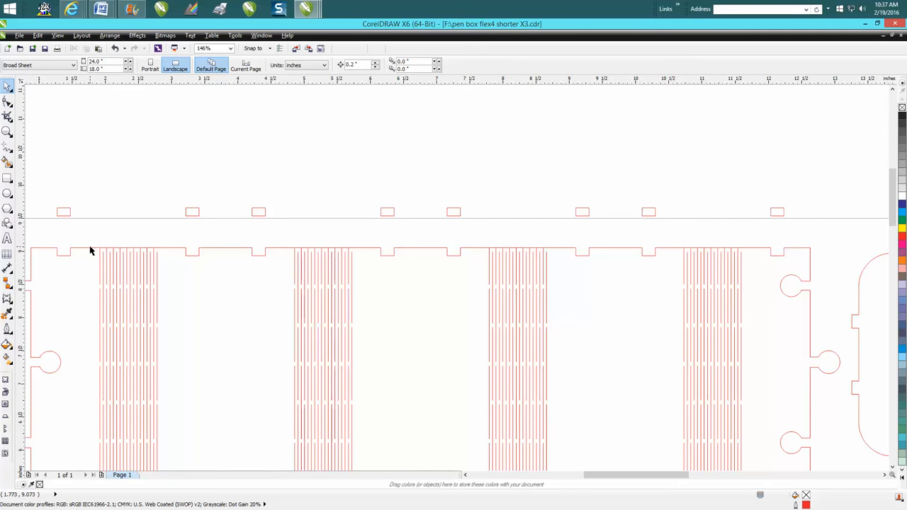
{"action": "left_click", "coordinate": [92, 252]}
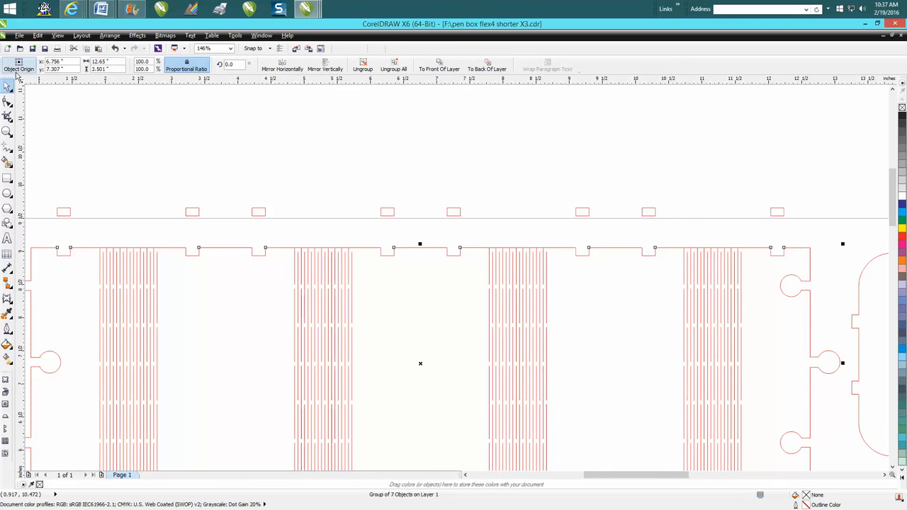
{"action": "left_click", "coordinate": [109, 35]}
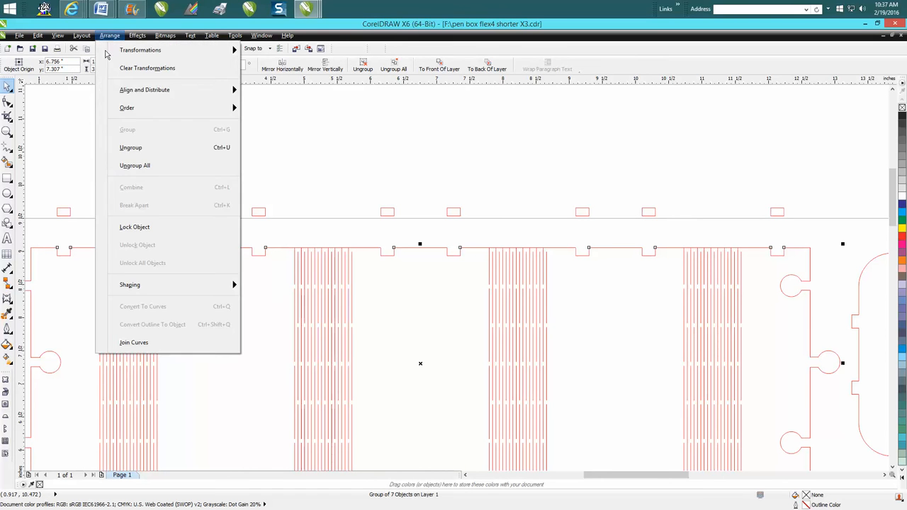
{"action": "left_click", "coordinate": [135, 165]}
Try to delete the nodes of the first top-edge notch with the Shape tool, and undo the deletion.
{"action": "left_click", "coordinate": [7, 103]}
{"action": "left_click_drag", "start_coordinate": [50, 236], "coordinate": [77, 264]}
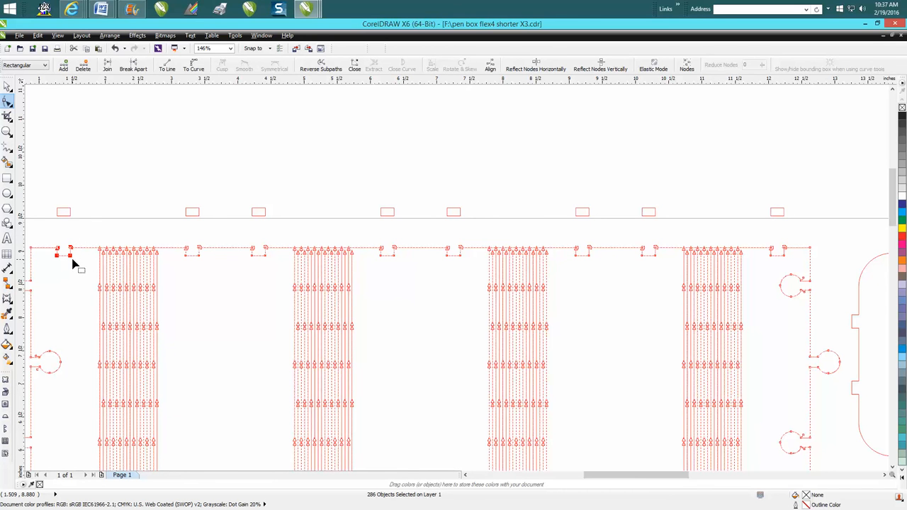
{"action": "key", "text": "Delete"}
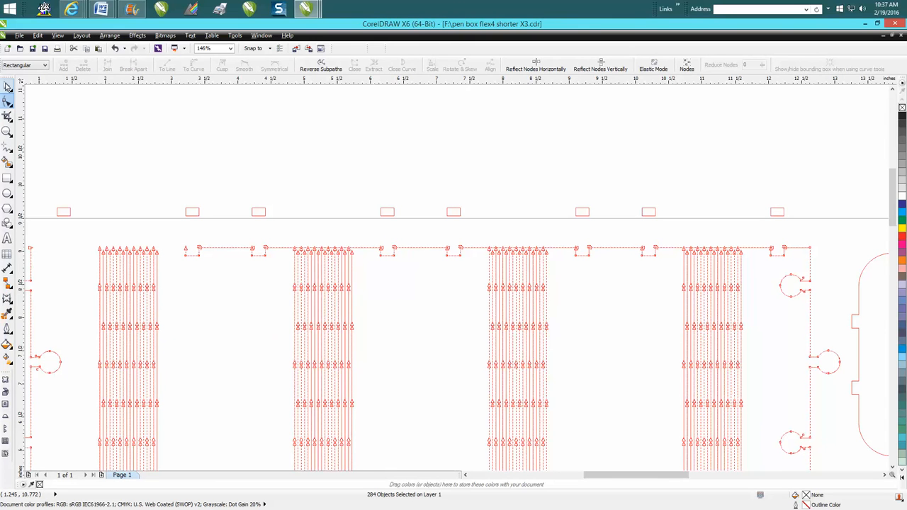
{"action": "left_click", "coordinate": [117, 50]}
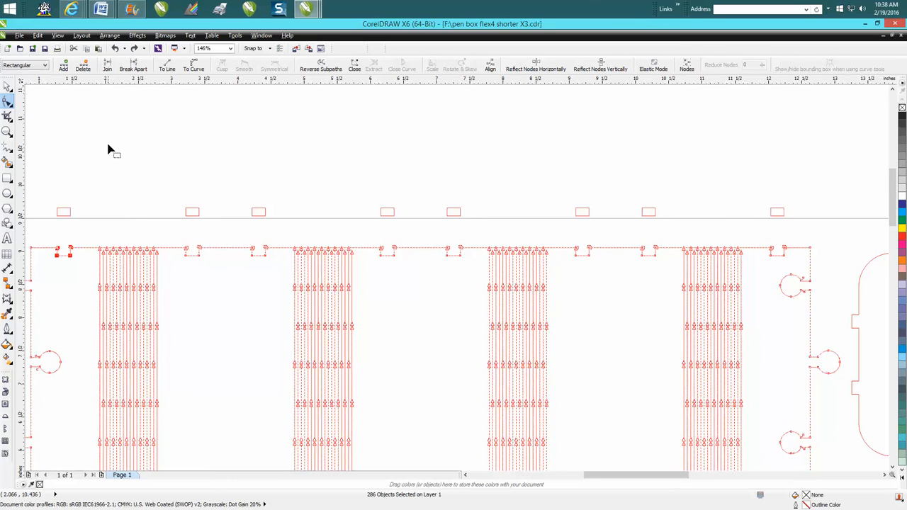
Group all the panel's curves, try shifting the group slightly, and ungroup everything again.
{"action": "key", "text": "space"}
{"action": "left_click", "coordinate": [132, 248]}
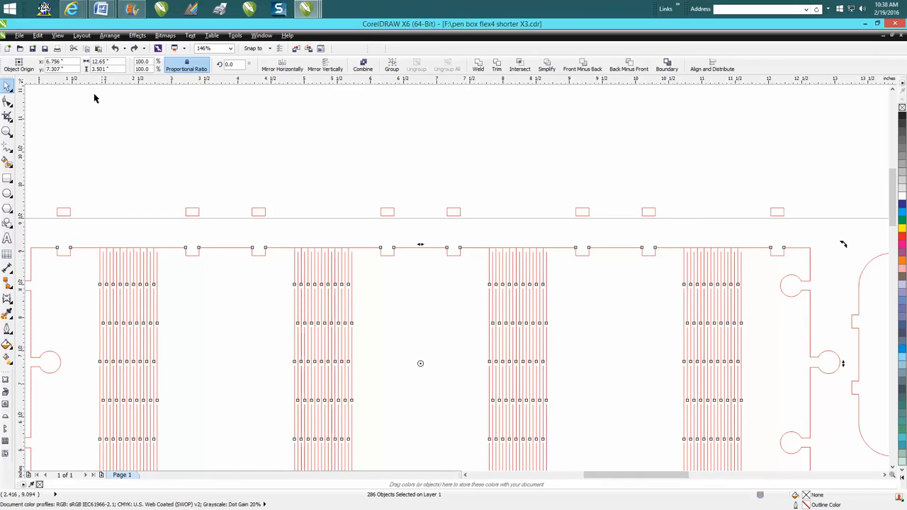
{"action": "left_click", "coordinate": [110, 35]}
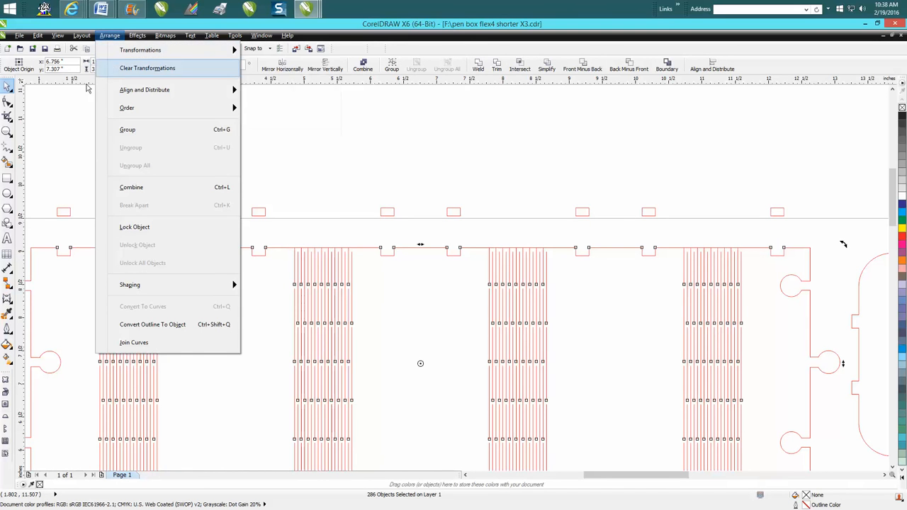
{"action": "left_click", "coordinate": [127, 129]}
{"action": "left_click_drag", "start_coordinate": [172, 248], "coordinate": [180, 290]}
{"action": "left_click", "coordinate": [115, 48]}
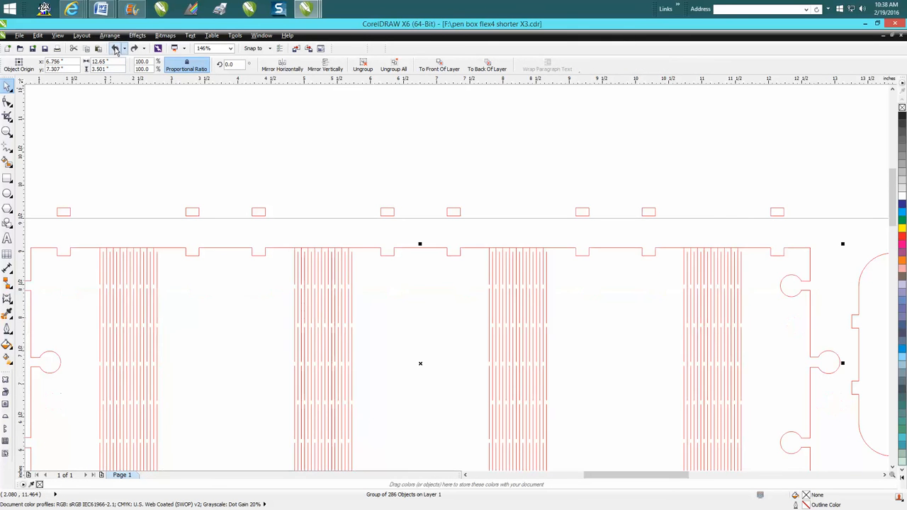
{"action": "left_click", "coordinate": [107, 37]}
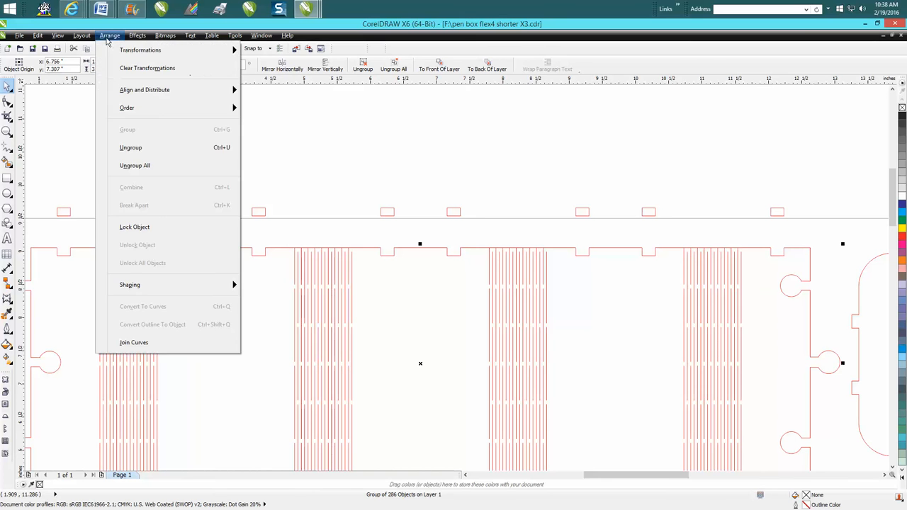
{"action": "left_click", "coordinate": [133, 166]}
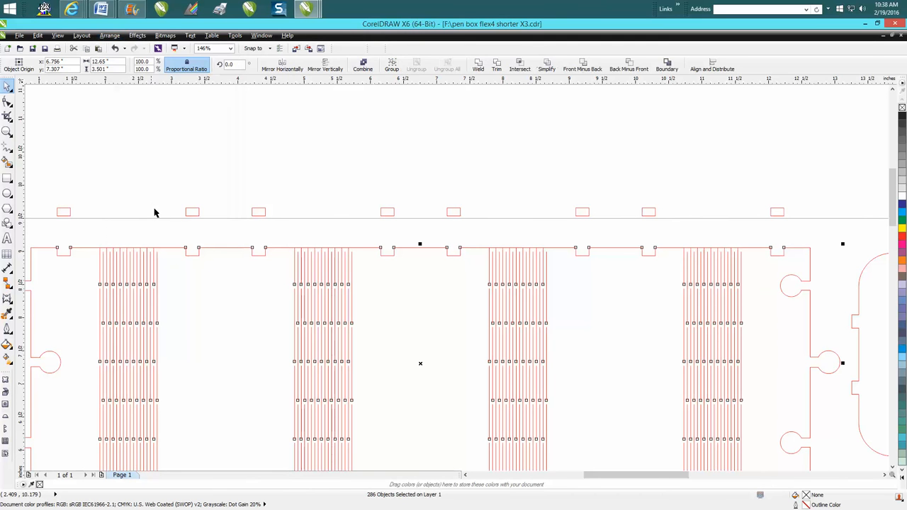
Delete the first four open notches along the panel's top edge with the Shape tool, leaving gaps in the outline.
{"action": "left_click", "coordinate": [174, 250]}
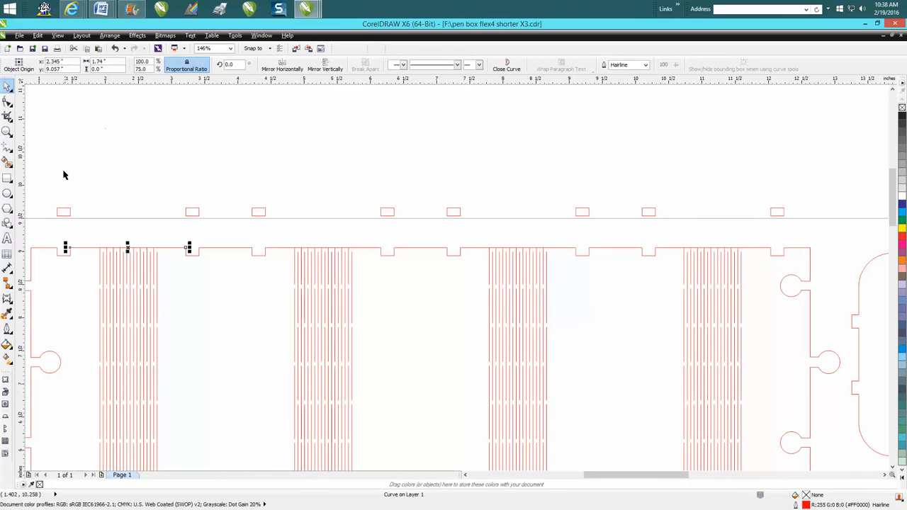
{"action": "left_click", "coordinate": [7, 101]}
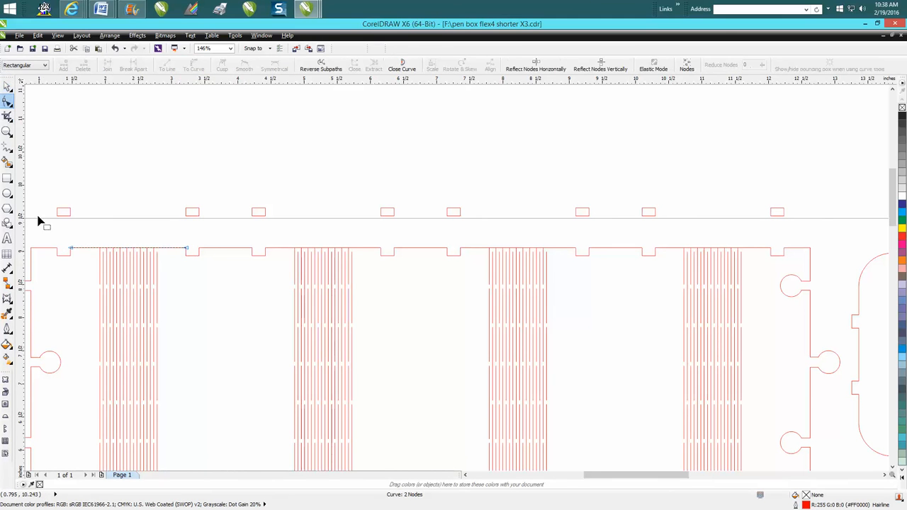
{"action": "left_click_drag", "start_coordinate": [46, 231], "coordinate": [74, 256]}
{"action": "key", "text": "Delete"}
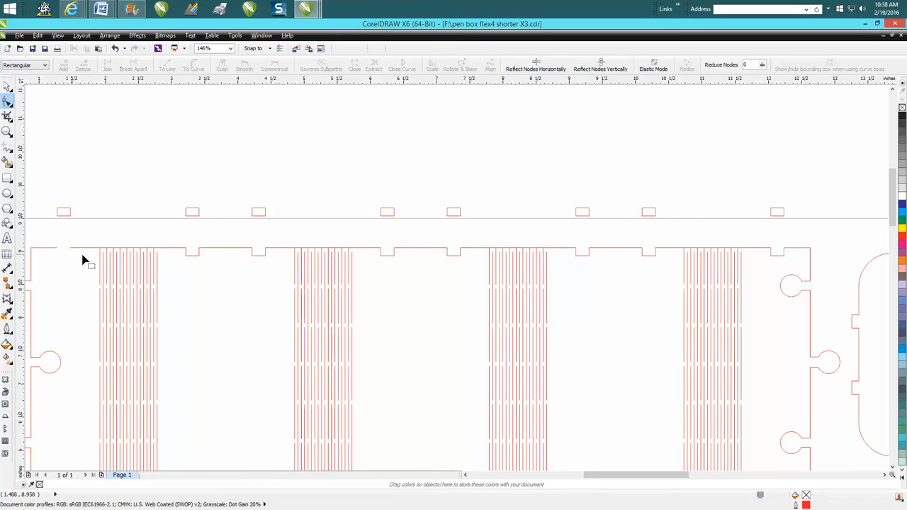
{"action": "left_click", "coordinate": [188, 256]}
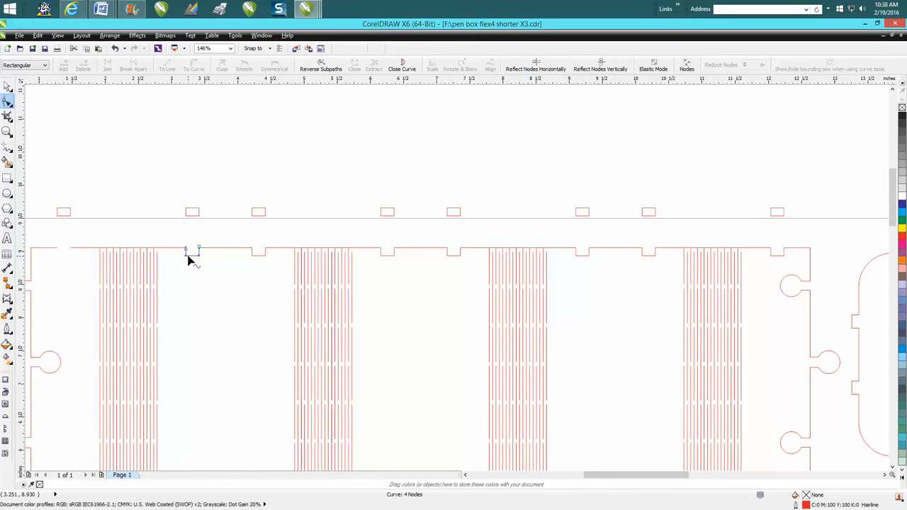
{"action": "left_click_drag", "start_coordinate": [182, 243], "coordinate": [213, 265]}
{"action": "key", "text": "Delete"}
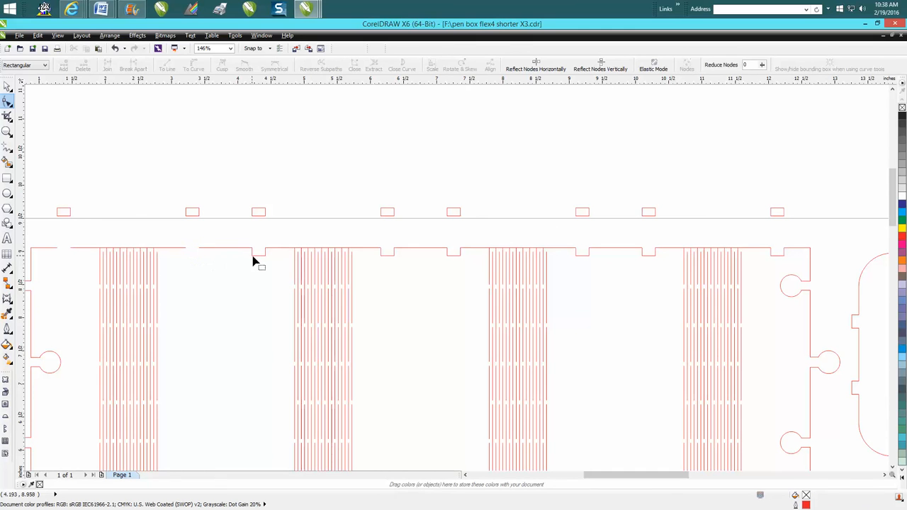
{"action": "left_click_drag", "start_coordinate": [246, 239], "coordinate": [284, 274]}
{"action": "key", "text": "Delete"}
{"action": "left_click", "coordinate": [381, 256]}
{"action": "left_click_drag", "start_coordinate": [398, 263], "coordinate": [403, 260]}
{"action": "key", "text": "Delete"}
Delete the remaining four open notches, the fifth to the eighth, along the panel's top edge.
{"action": "left_click", "coordinate": [455, 258]}
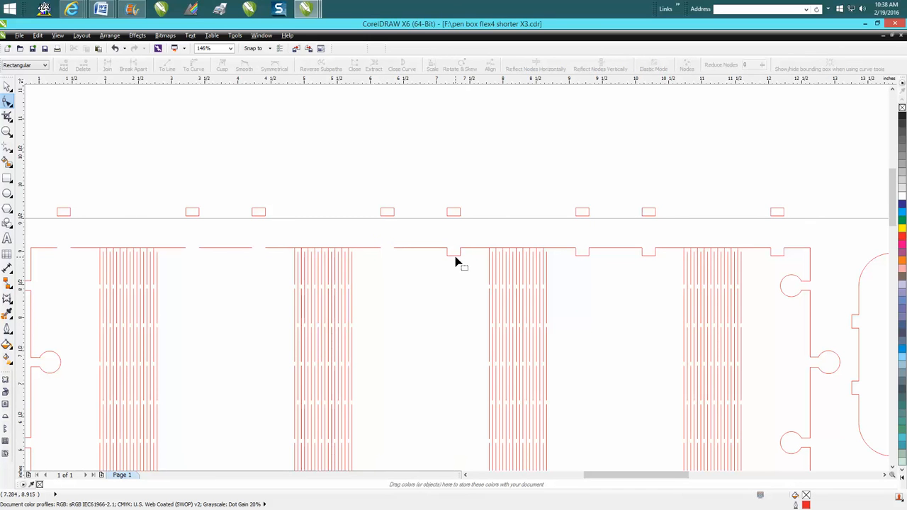
{"action": "left_click", "coordinate": [453, 255]}
{"action": "left_click_drag", "start_coordinate": [444, 238], "coordinate": [479, 266]}
{"action": "key", "text": "Delete"}
{"action": "left_click", "coordinate": [579, 262]}
{"action": "left_click", "coordinate": [581, 248]}
{"action": "left_click_drag", "start_coordinate": [571, 237], "coordinate": [674, 262]}
{"action": "key", "text": "Delete"}
{"action": "left_click", "coordinate": [643, 254]}
{"action": "left_click", "coordinate": [648, 255]}
{"action": "key", "text": "Delete"}
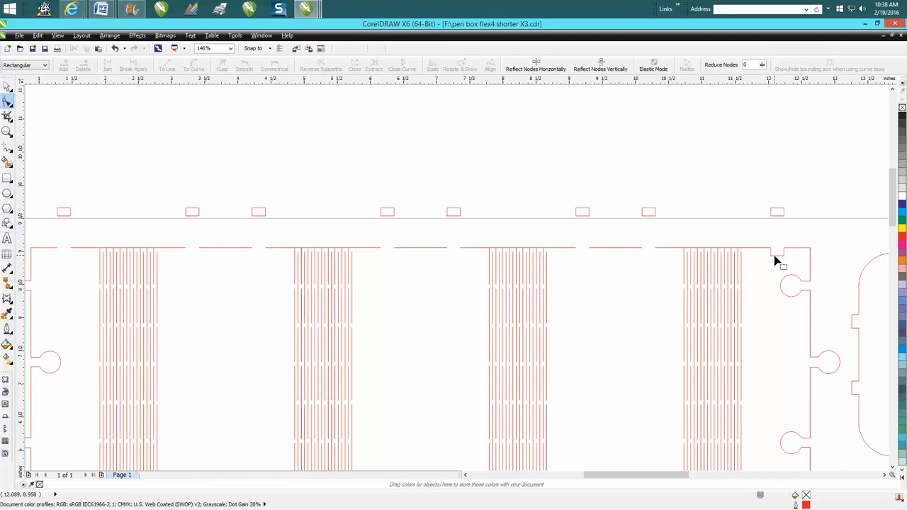
{"action": "left_click", "coordinate": [775, 256]}
{"action": "key", "text": "Delete"}
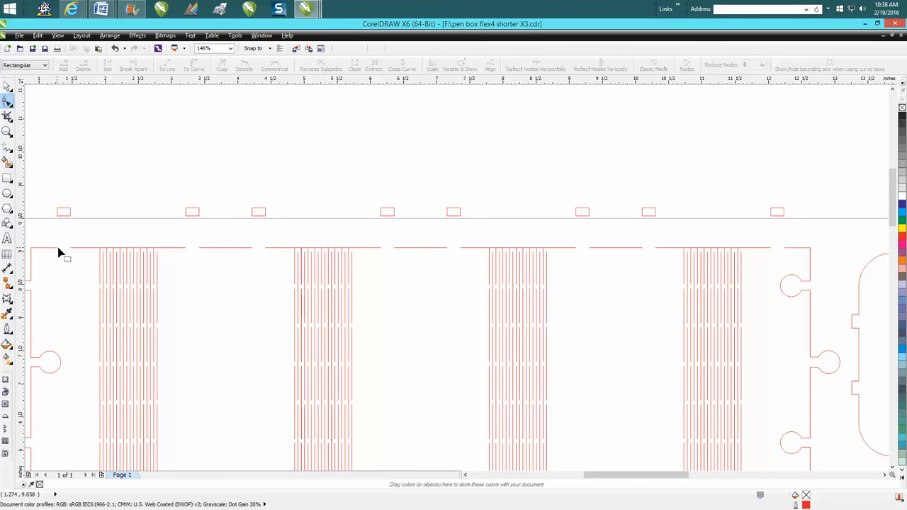
Close the first four top-edge gaps by stretching each line segment's end node to the start of the neighbouring segment.
{"action": "left_click", "coordinate": [58, 252]}
{"action": "left_click_drag", "start_coordinate": [57, 253], "coordinate": [71, 257]}
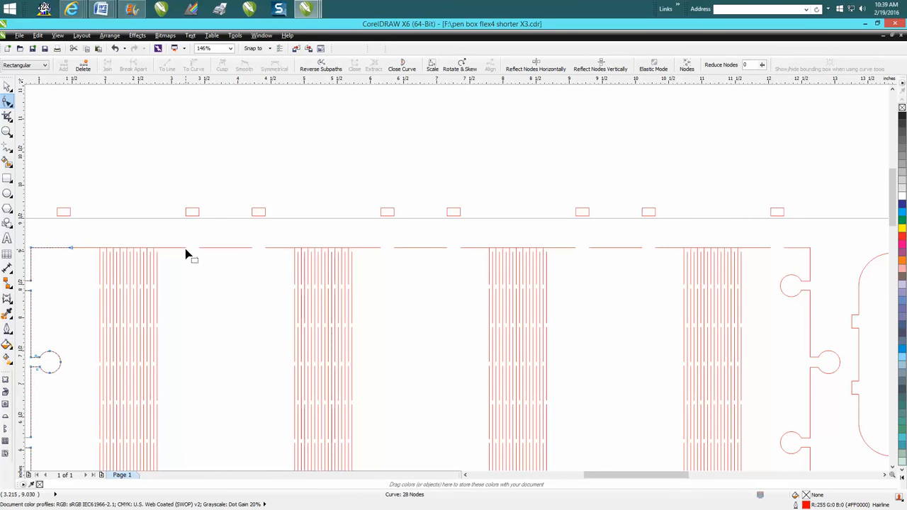
{"action": "left_click", "coordinate": [186, 249]}
{"action": "left_click_drag", "start_coordinate": [186, 248], "coordinate": [201, 253]}
{"action": "left_click_drag", "start_coordinate": [252, 249], "coordinate": [266, 248]}
{"action": "left_click", "coordinate": [380, 249]}
{"action": "left_click_drag", "start_coordinate": [380, 248], "coordinate": [395, 255]}
Close the fifth, sixth and seventh top-edge gaps by extending the segments' end nodes across them.
{"action": "left_click", "coordinate": [449, 250]}
{"action": "left_click_drag", "start_coordinate": [451, 249], "coordinate": [463, 250]}
{"action": "left_click", "coordinate": [576, 250]}
{"action": "left_click_drag", "start_coordinate": [576, 249], "coordinate": [656, 248]}
{"action": "left_click", "coordinate": [641, 248]}
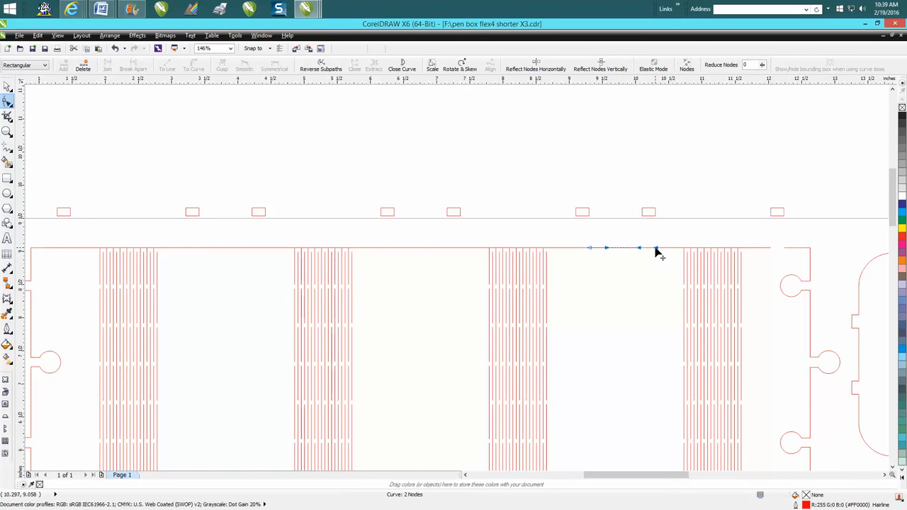
{"action": "left_click", "coordinate": [771, 250]}
{"action": "key", "text": "Delete"}
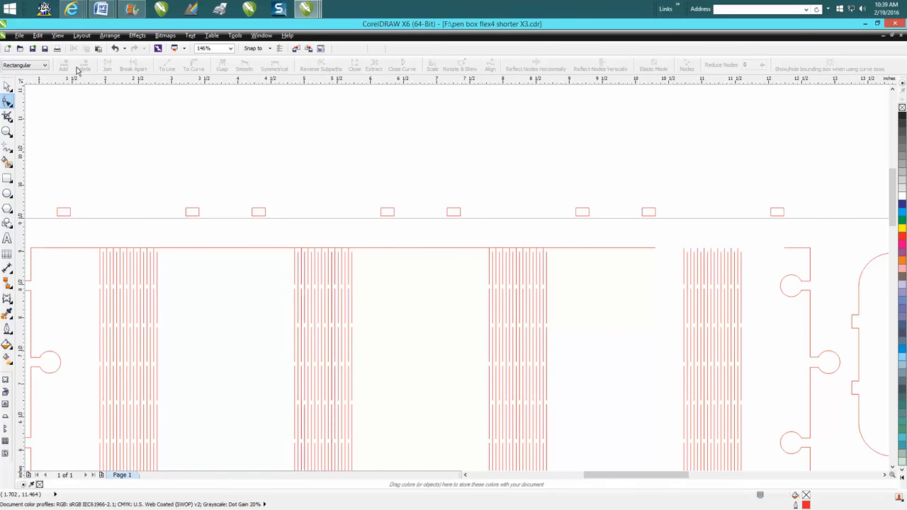
{"action": "left_click", "coordinate": [114, 48]}
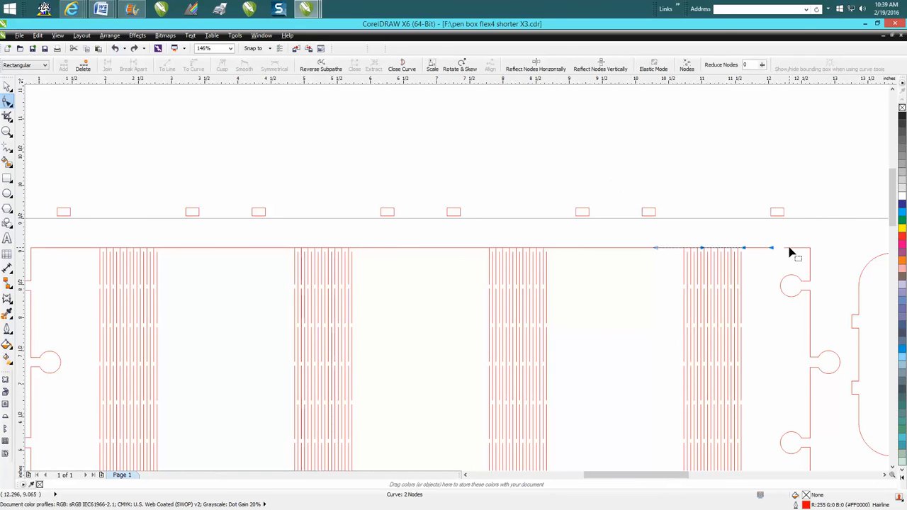
Extend the end node of the last long top-edge segment to the corner piece, closing the eighth gap.
{"action": "left_click_drag", "start_coordinate": [771, 250], "coordinate": [784, 250]}
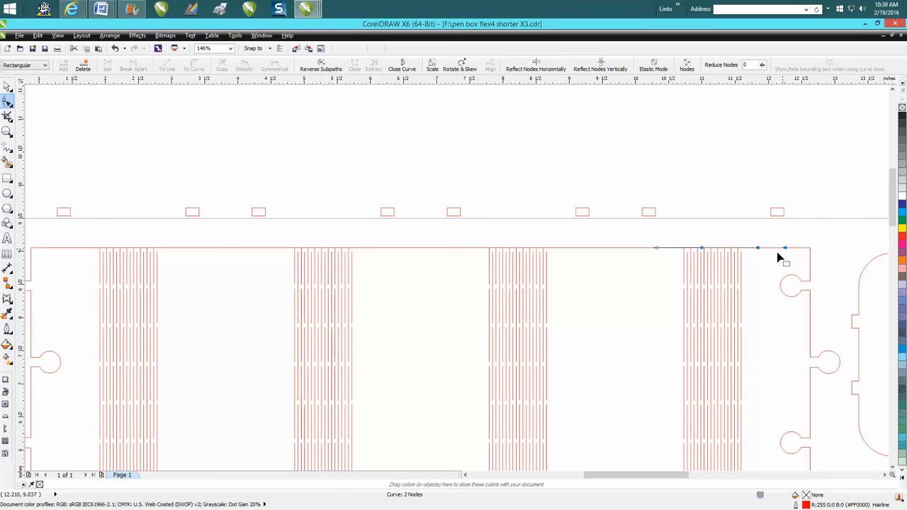
Move the group of eight slot rectangles straight down 0.8 inches, just inside the panel's closed top edge.
{"action": "left_click", "coordinate": [7, 87]}
{"action": "left_click", "coordinate": [67, 209]}
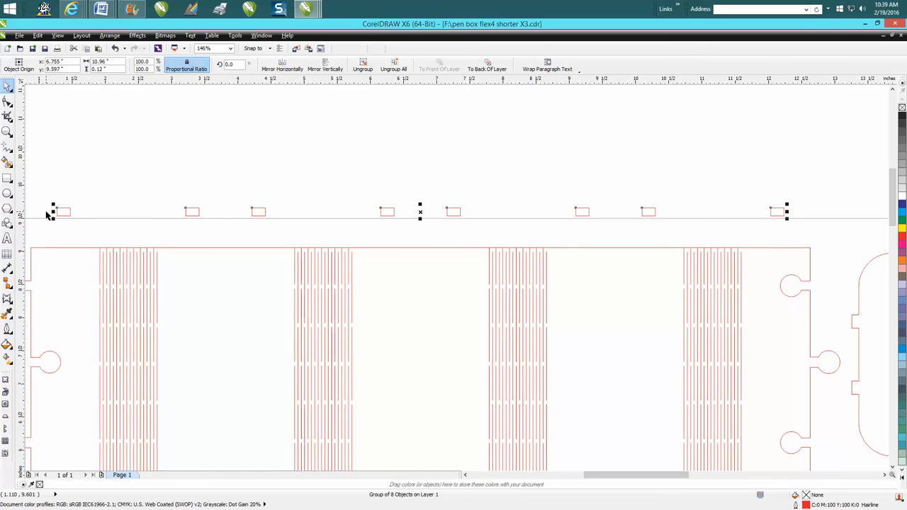
{"action": "key", "text": "Down"}
{"action": "key", "text": "Down"}
{"action": "key", "text": "Down"}
{"action": "key", "text": "Down"}
{"action": "key", "text": "Down"}
{"action": "key", "text": "Down"}
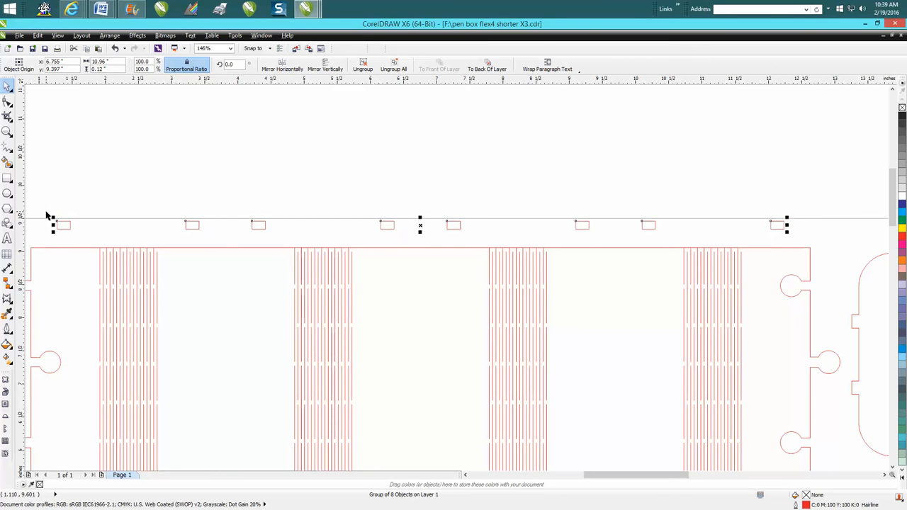
{"action": "key", "text": "Down"}
{"action": "key", "text": "Down"}
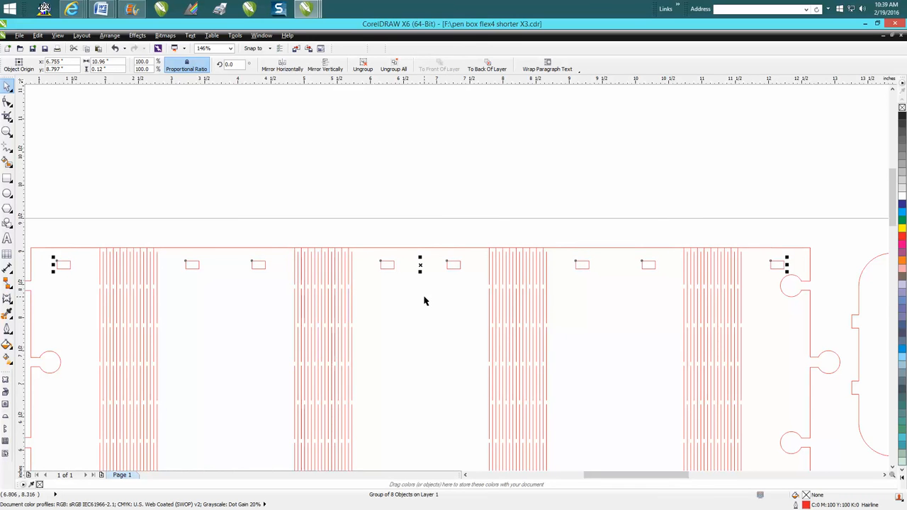
Select the entire flex panel together with its slot rectangles and group everything into one object.
{"action": "scroll", "coordinate": [423, 301], "scroll_direction": "down", "scroll_amount": 2}
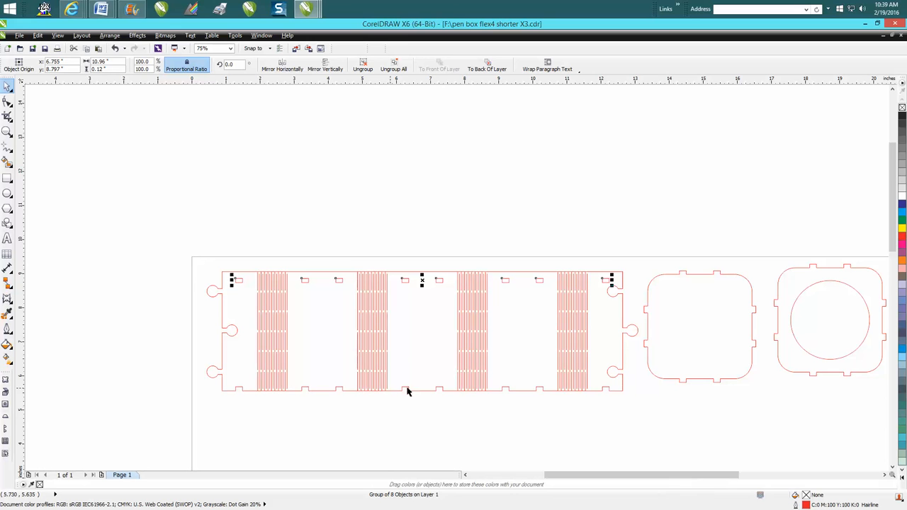
{"action": "left_click", "coordinate": [445, 402]}
{"action": "left_click_drag", "start_coordinate": [189, 260], "coordinate": [638, 406]}
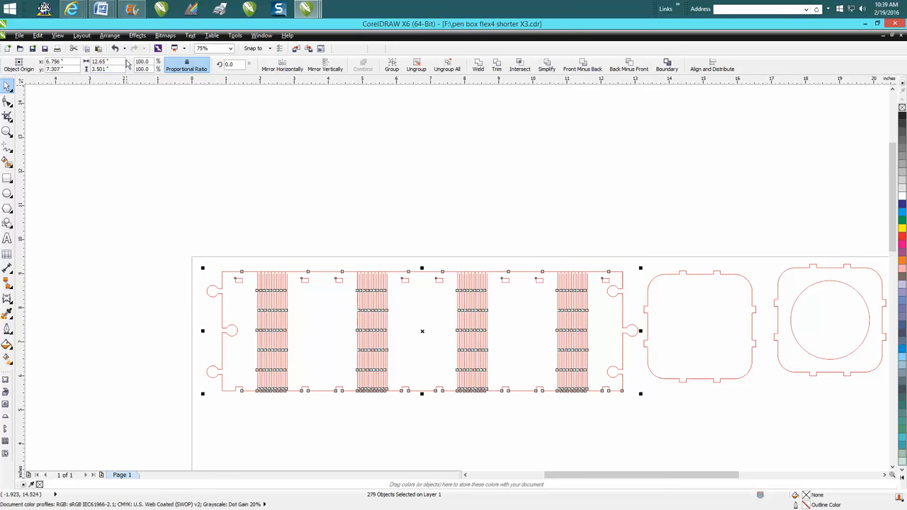
{"action": "left_click", "coordinate": [110, 36]}
{"action": "left_click", "coordinate": [127, 130]}
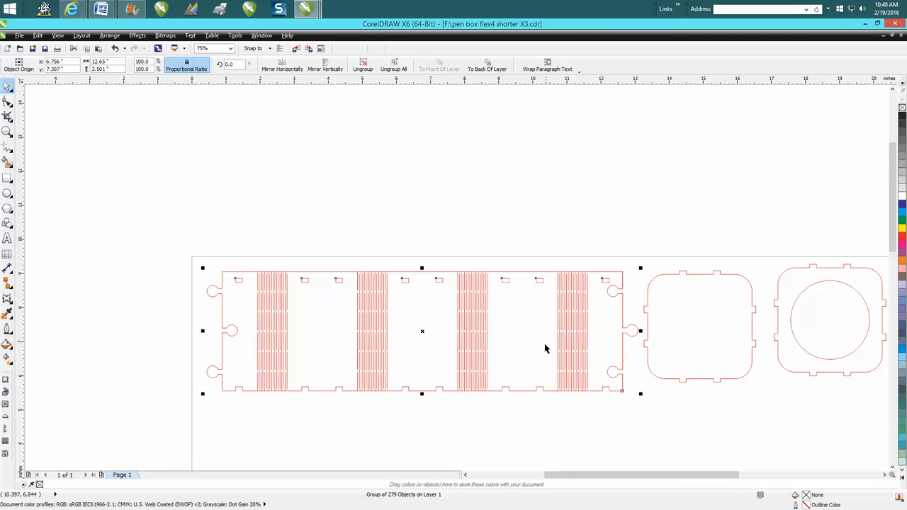
Zoom in on the photo of the finished pen boxes beside the page to examine their top-edge joints.
{"action": "scroll", "coordinate": [547, 341], "scroll_direction": "down", "scroll_amount": 3}
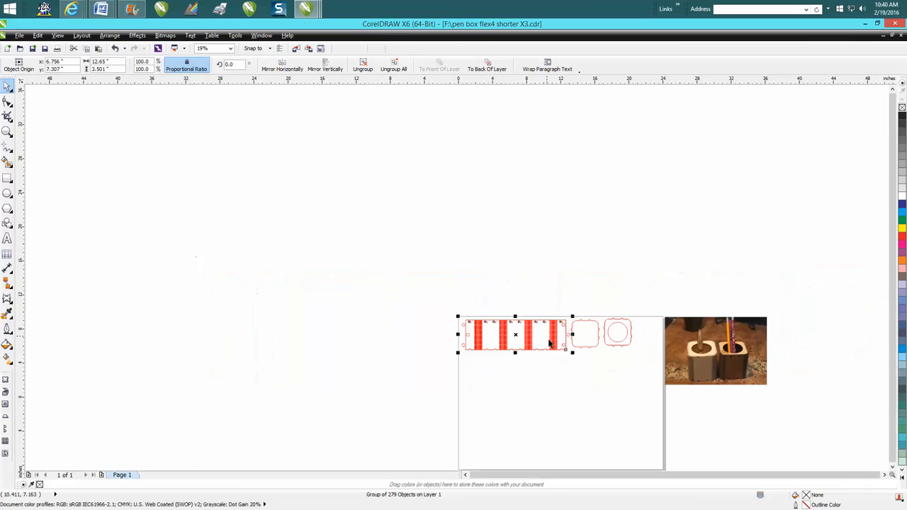
{"action": "left_click", "coordinate": [7, 132]}
{"action": "left_click_drag", "start_coordinate": [656, 310], "coordinate": [780, 389]}
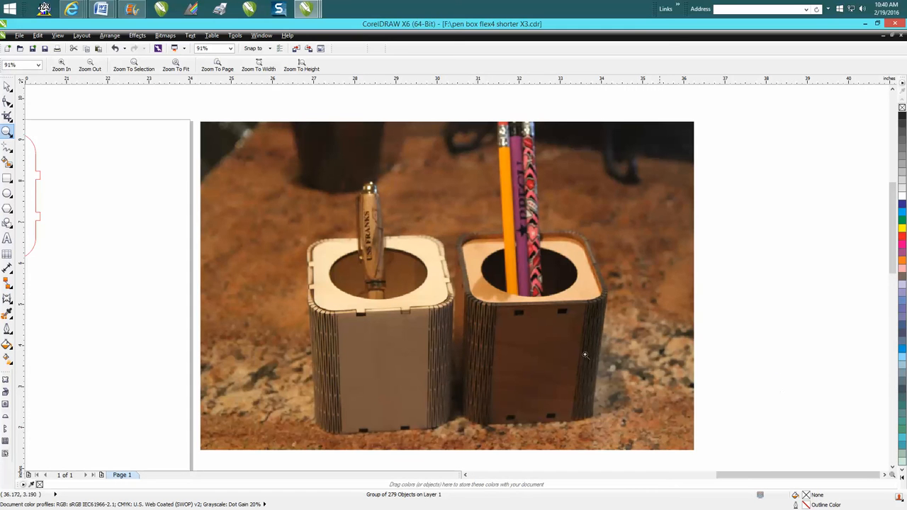